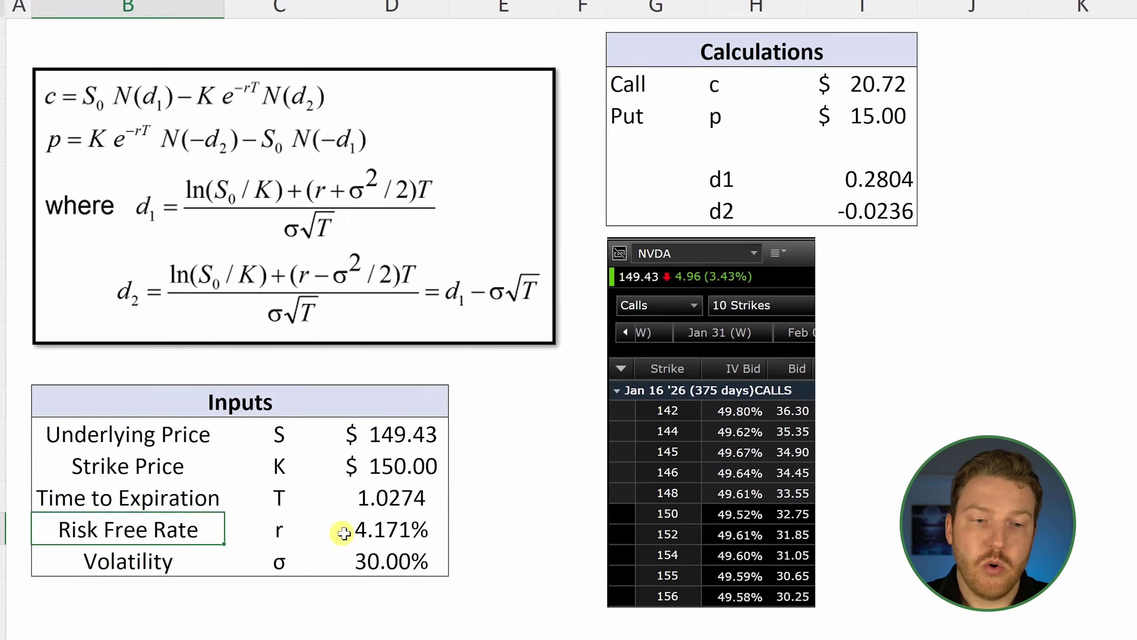
pyautogui.click(429, 536)
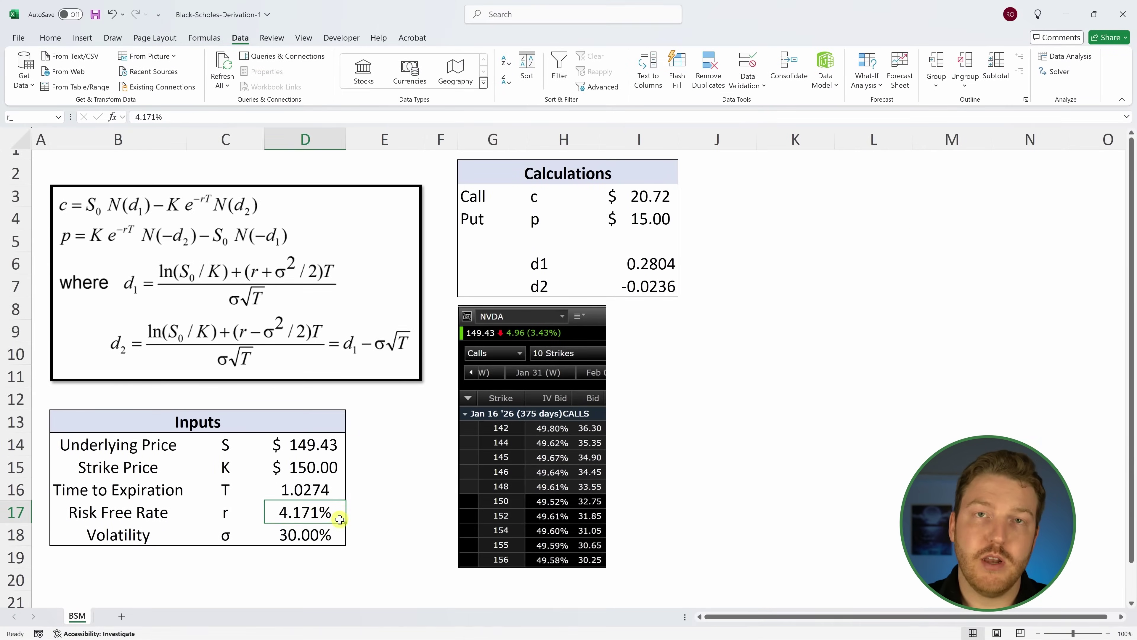
pyautogui.press('super')
pyautogui.click(582, 626)
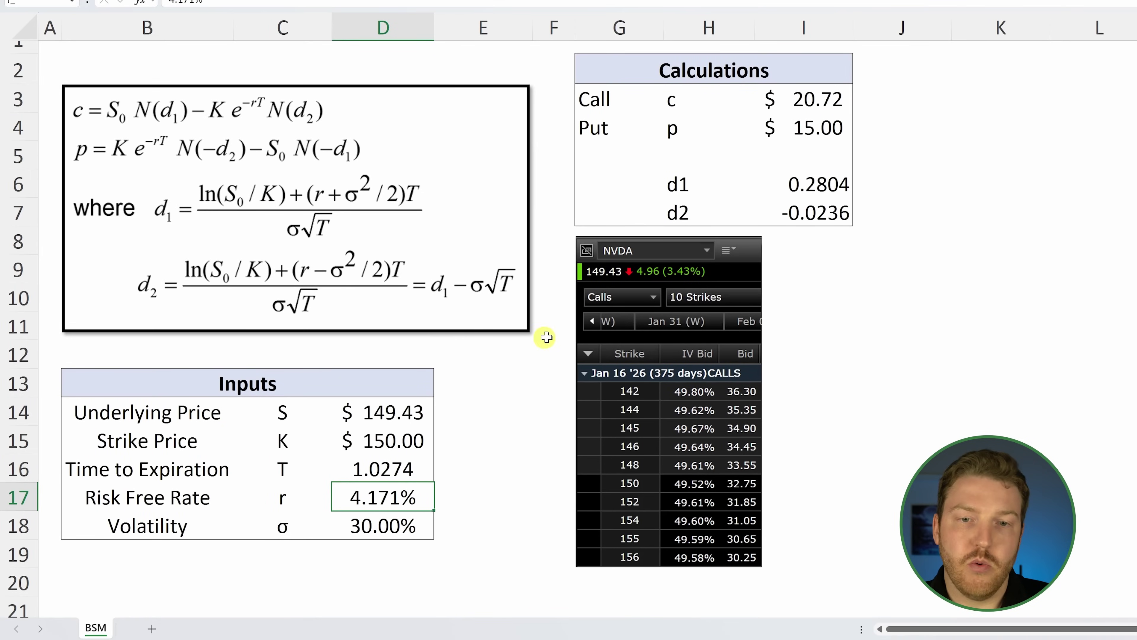
pyautogui.moveTo(203, 466); pyautogui.dragTo(365, 471)
pyautogui.click(367, 464)
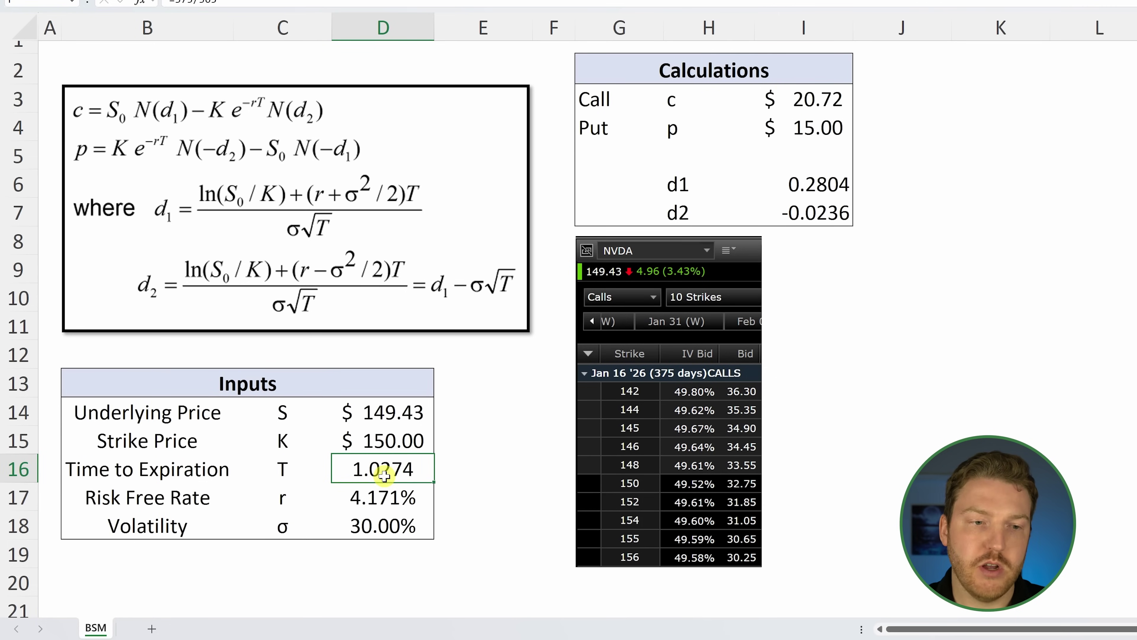
pyautogui.click(144, 530)
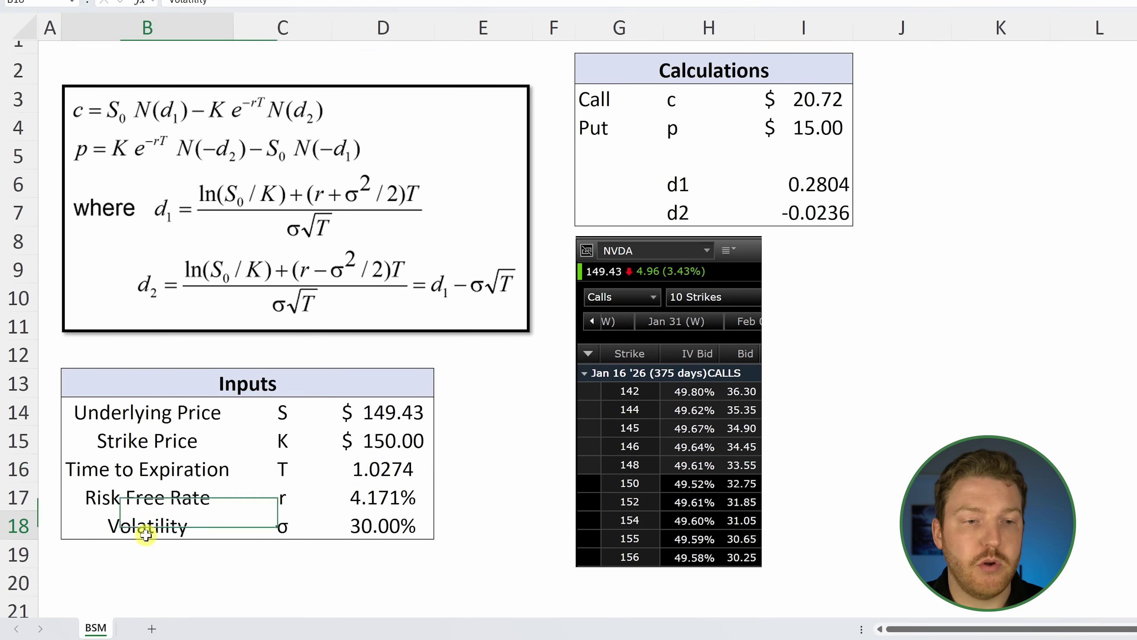
pyautogui.click(260, 530)
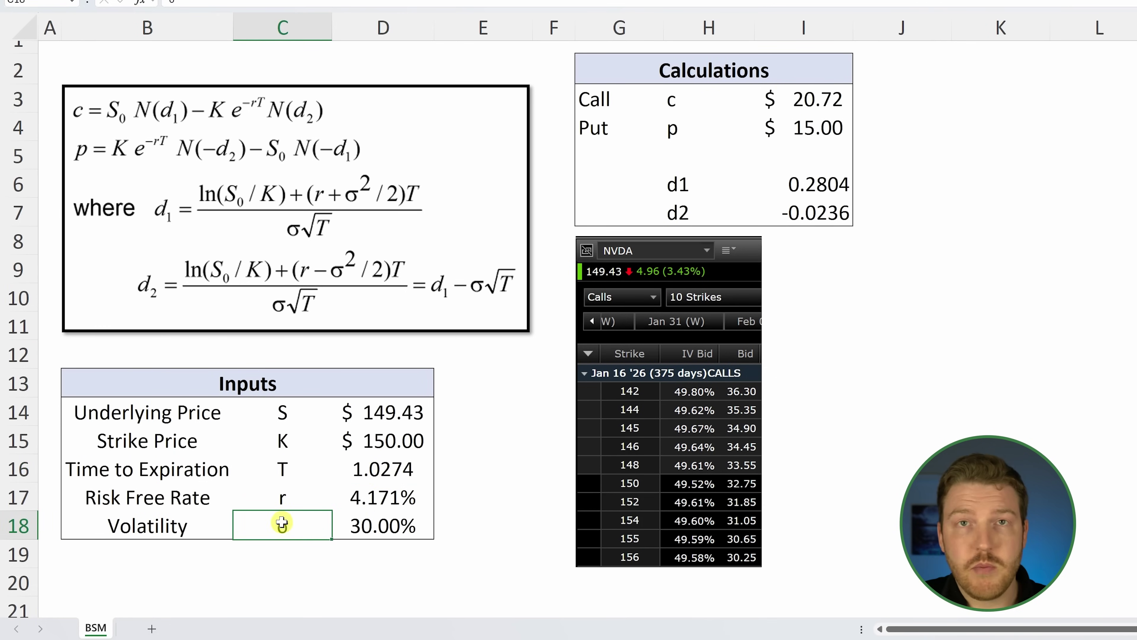
pyautogui.click(367, 511)
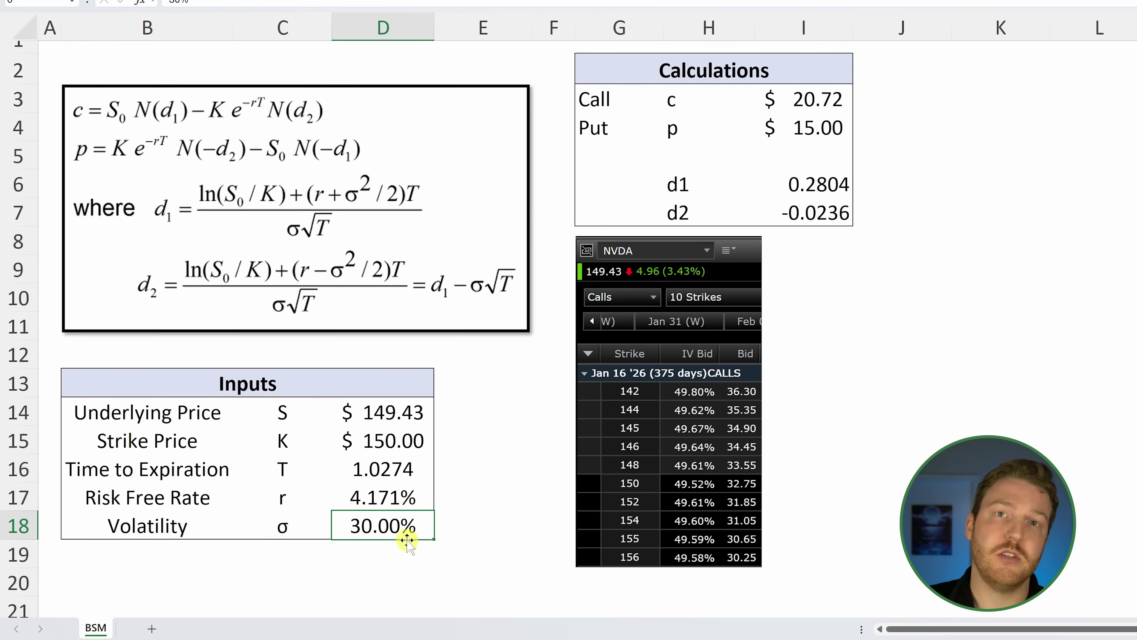
pyautogui.moveTo(160, 533); pyautogui.dragTo(375, 516)
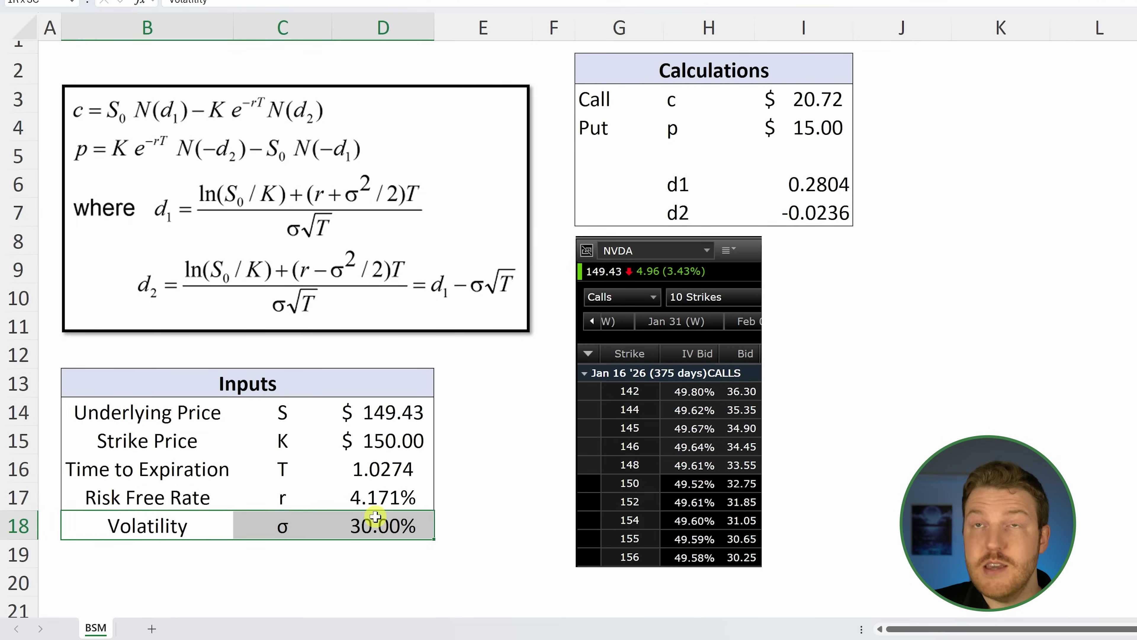
pyautogui.click(367, 519)
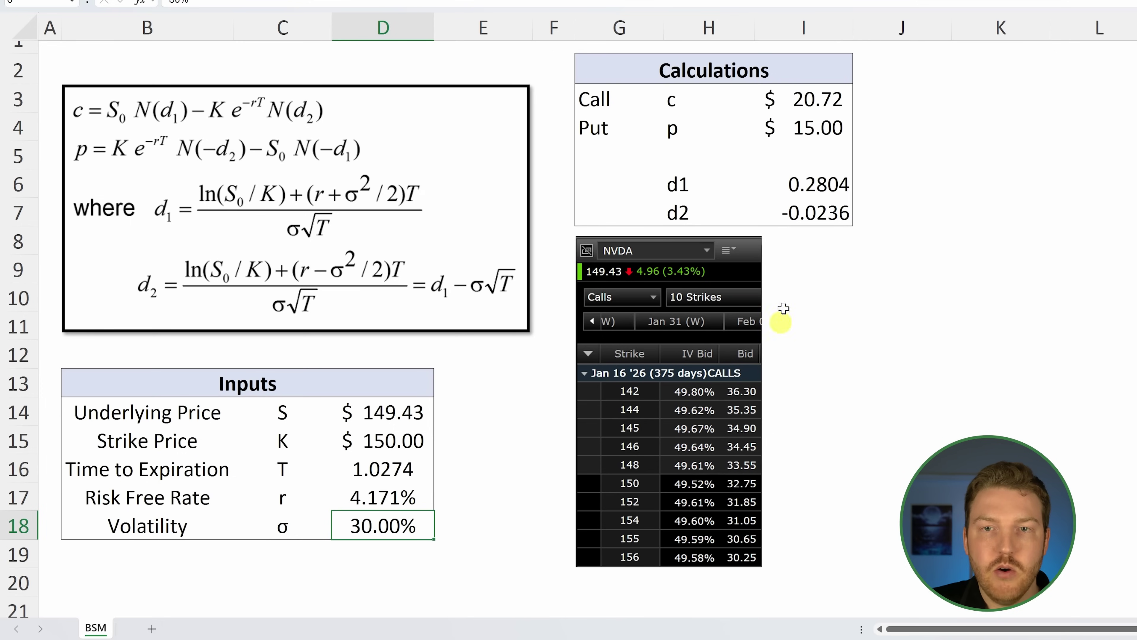
pyautogui.click(834, 106)
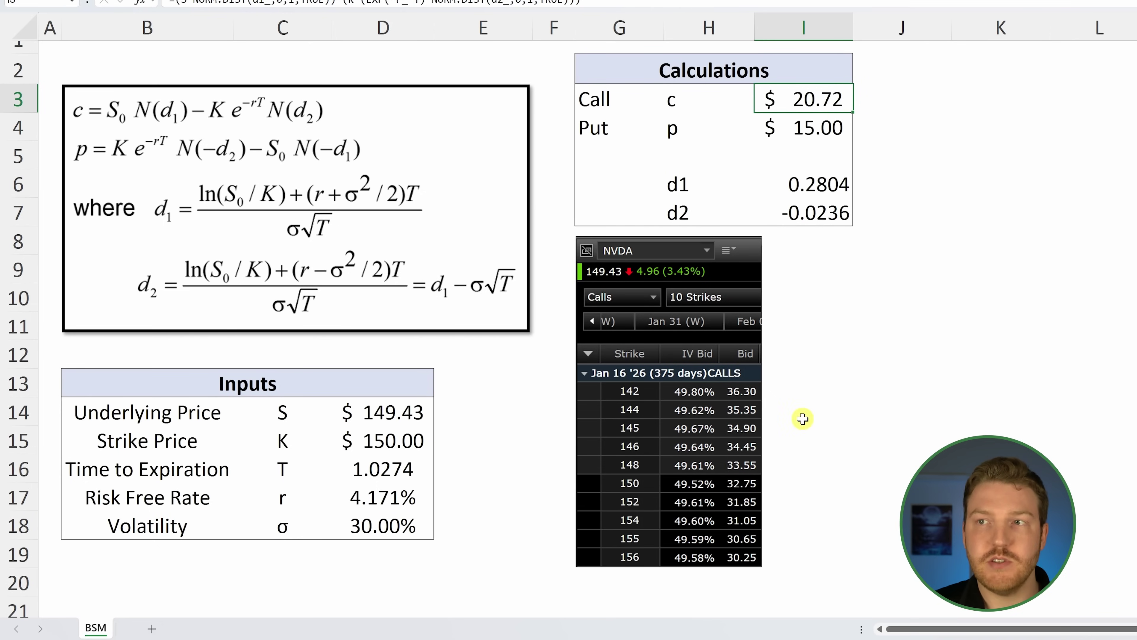
pyautogui.moveTo(177, 523); pyautogui.dragTo(376, 527)
pyautogui.click(376, 527)
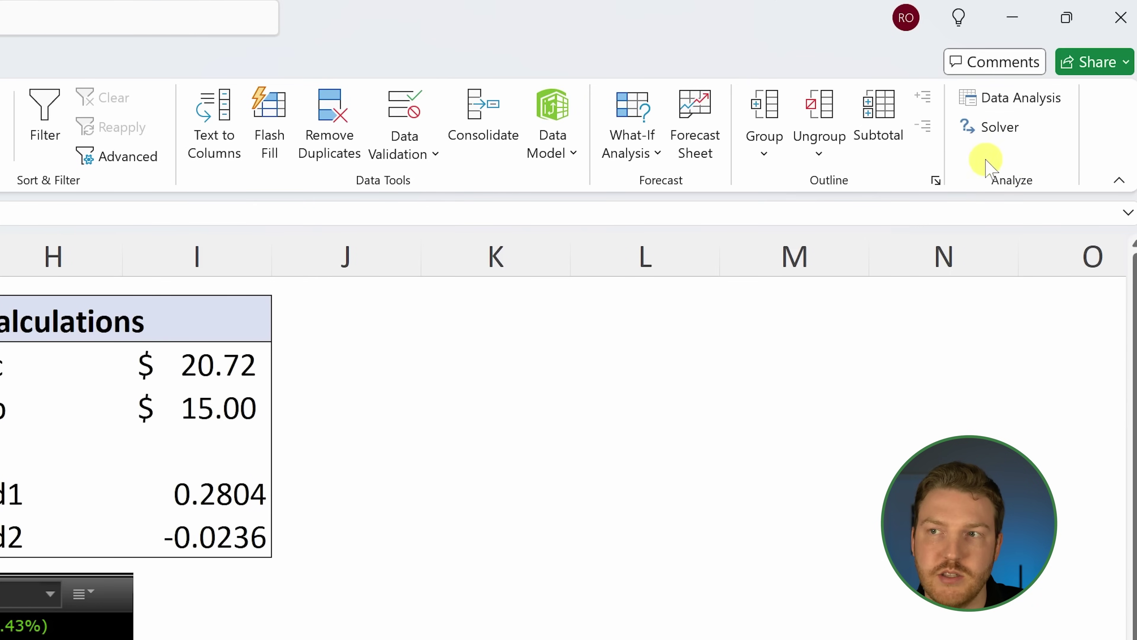
# - Enable the Solver Add-in through the ribbon customization's Excel Add-ins manager
pyautogui.rightClick(988, 159)
pyautogui.click(878, 217)
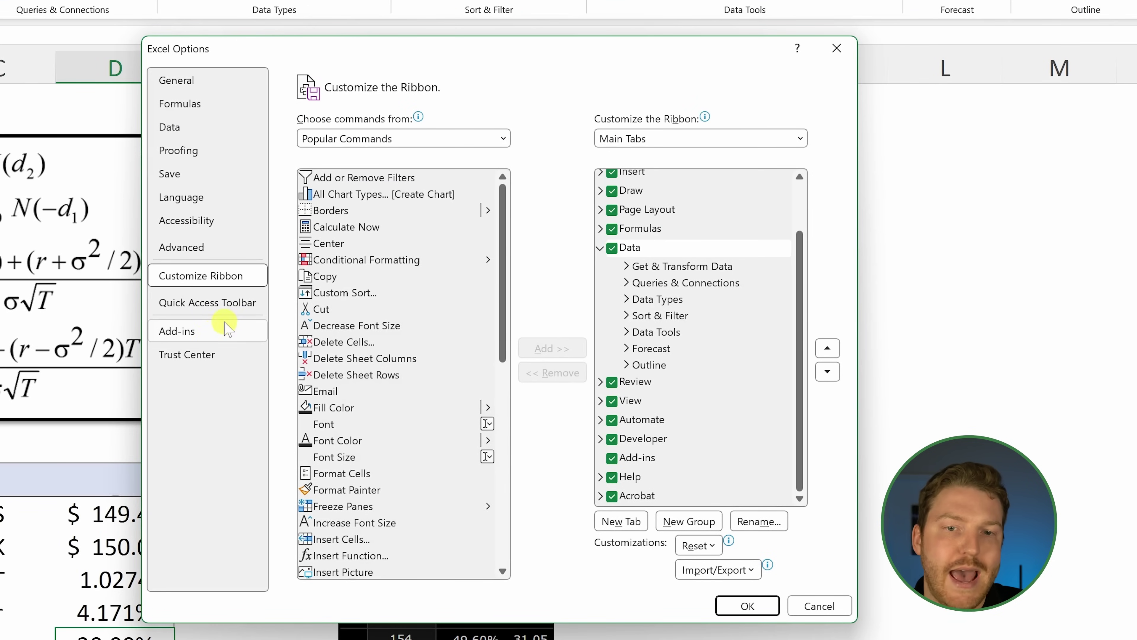
pyautogui.click(203, 333)
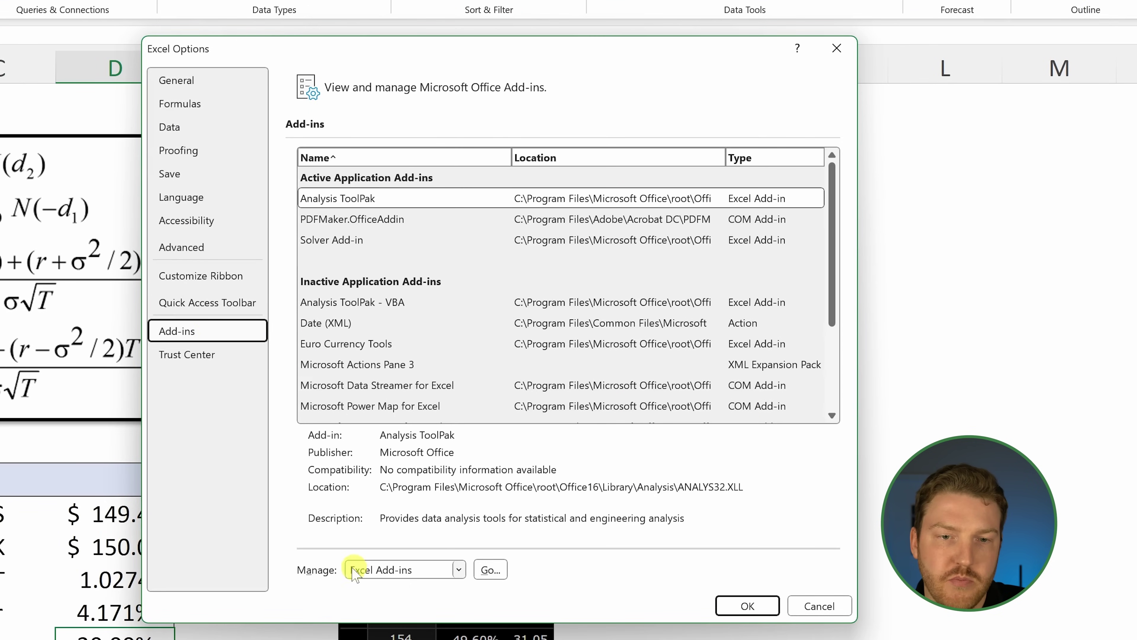
pyautogui.click(490, 570)
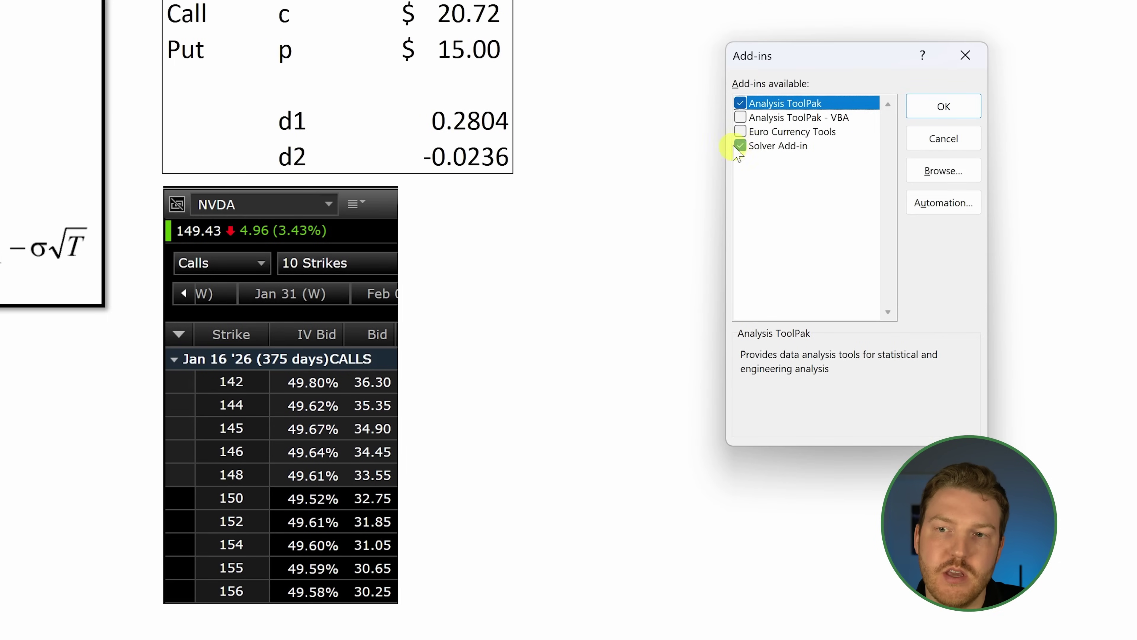
pyautogui.click(940, 106)
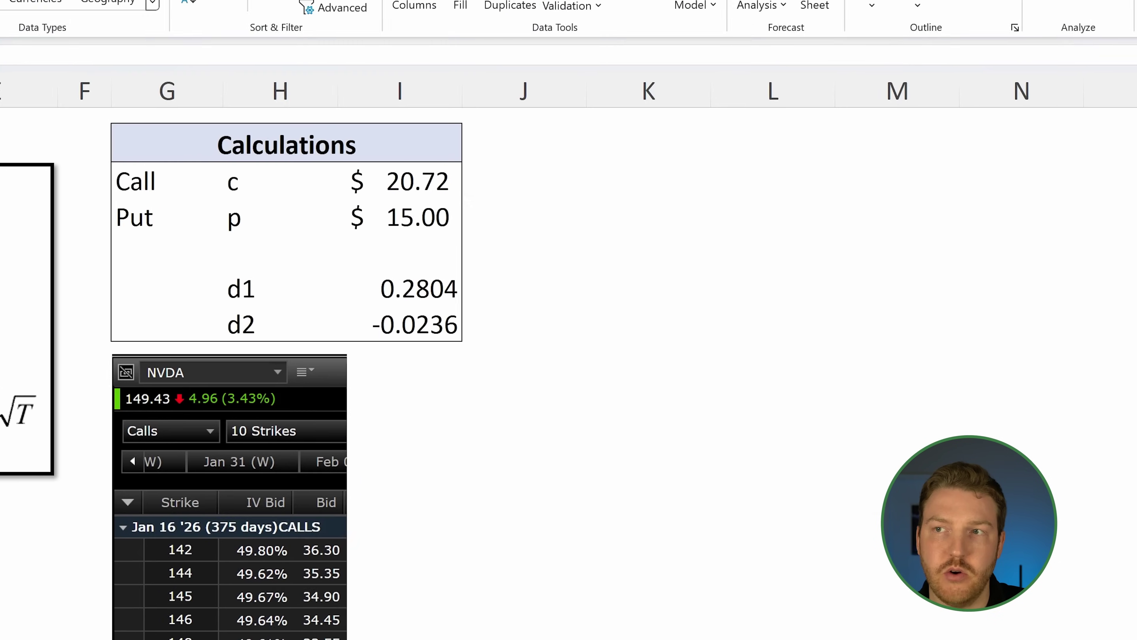
# - Run Solver to set $I$3 to 32.75 by changing volatility $D$18, keeping the 50.85% solution
pyautogui.click(1028, 111)
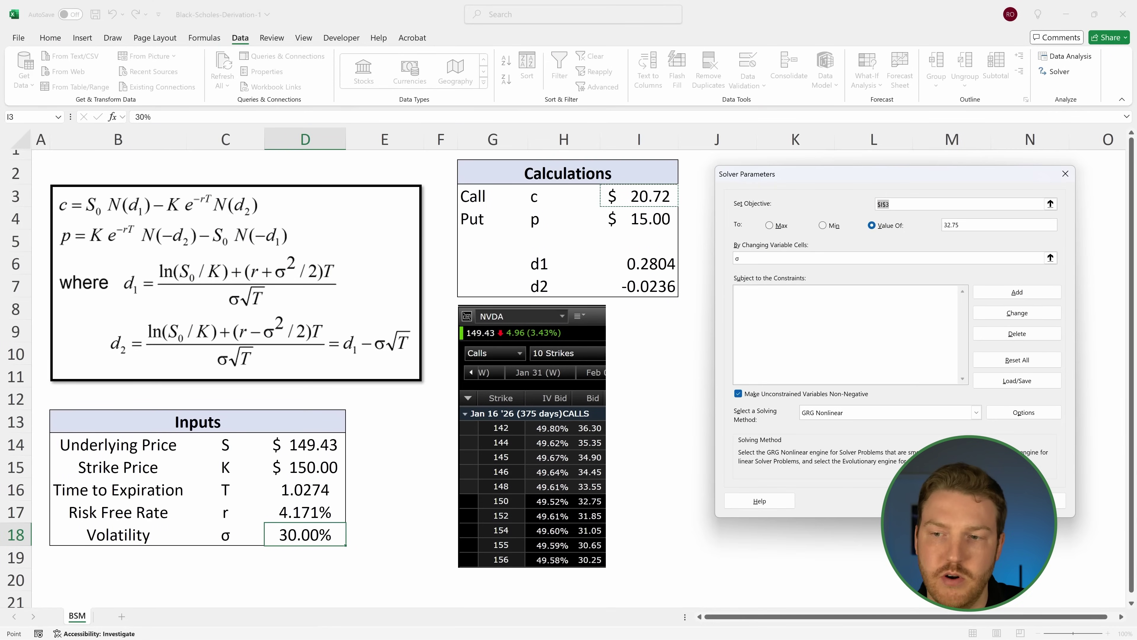
pyautogui.moveTo(835, 183); pyautogui.dragTo(826, 50)
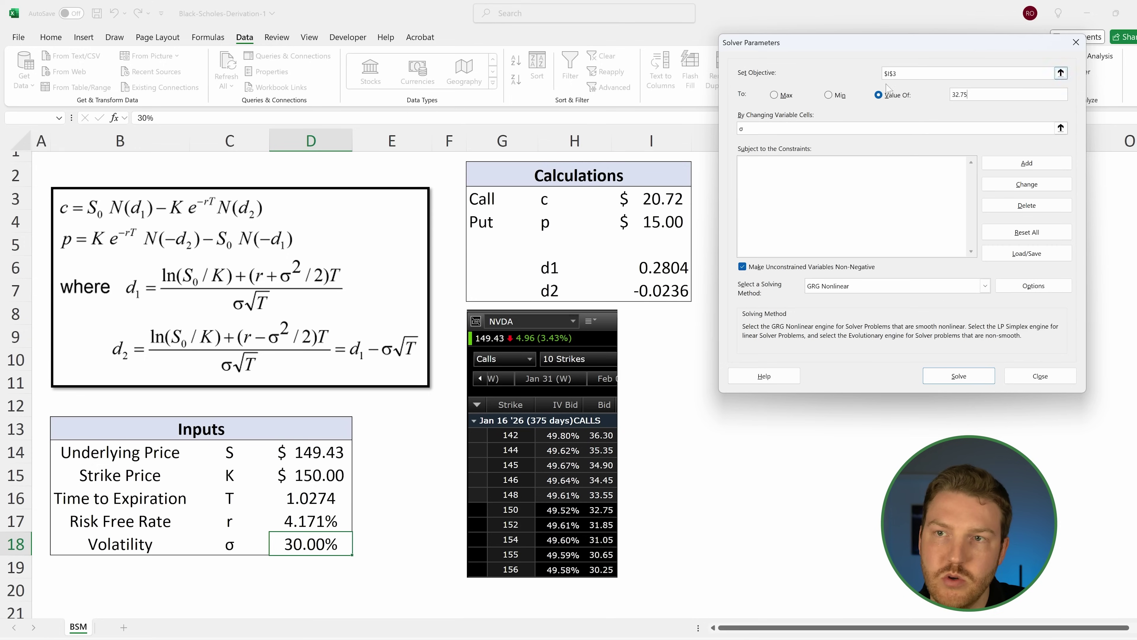
pyautogui.click(880, 95)
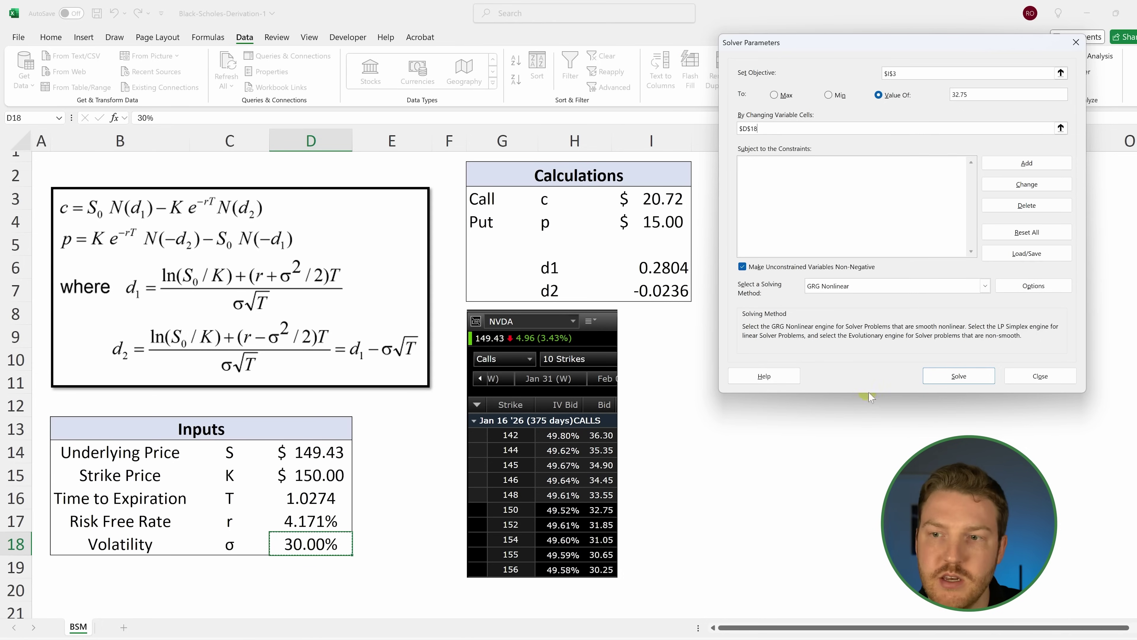
pyautogui.click(957, 376)
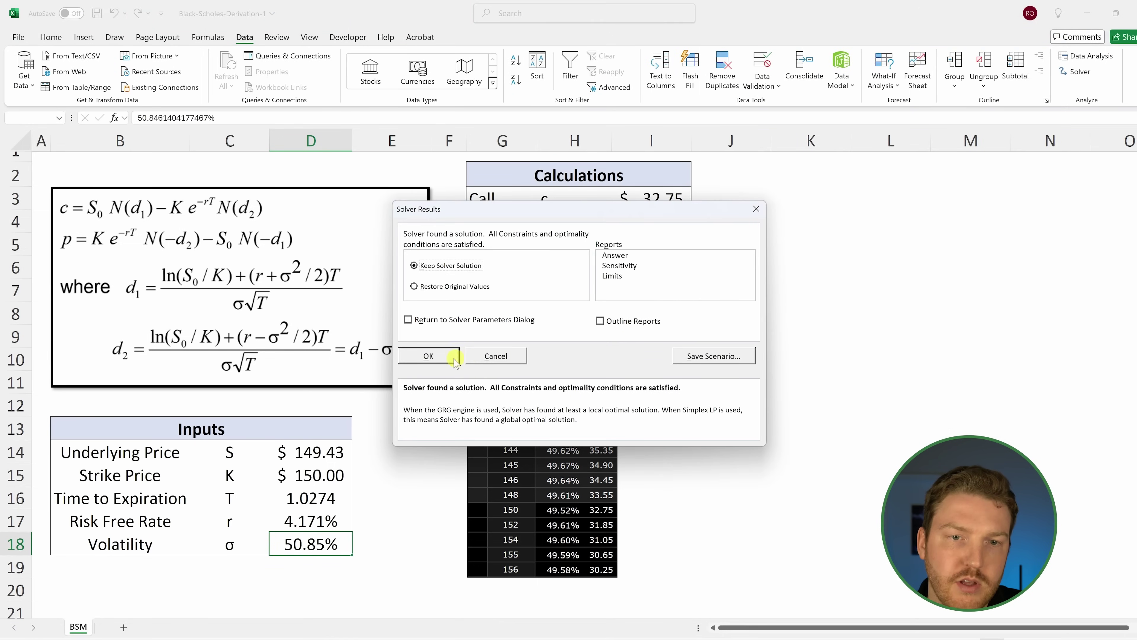
pyautogui.click(428, 355)
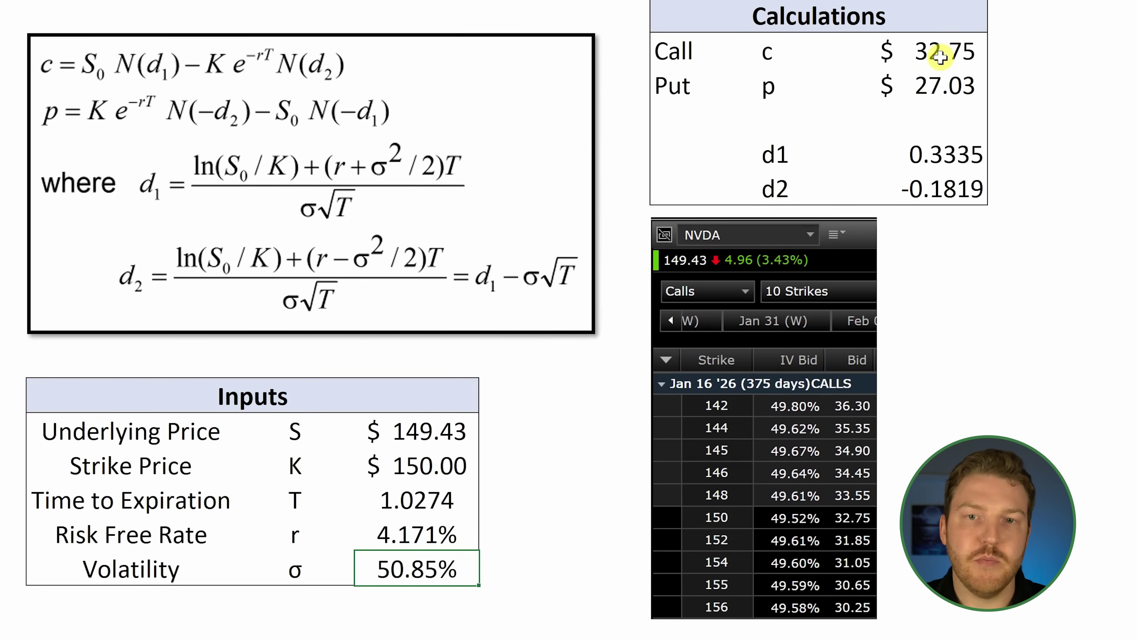
# - Compare the $32.75 call price and Call row against the 50.85% implied volatility
pyautogui.click(941, 56)
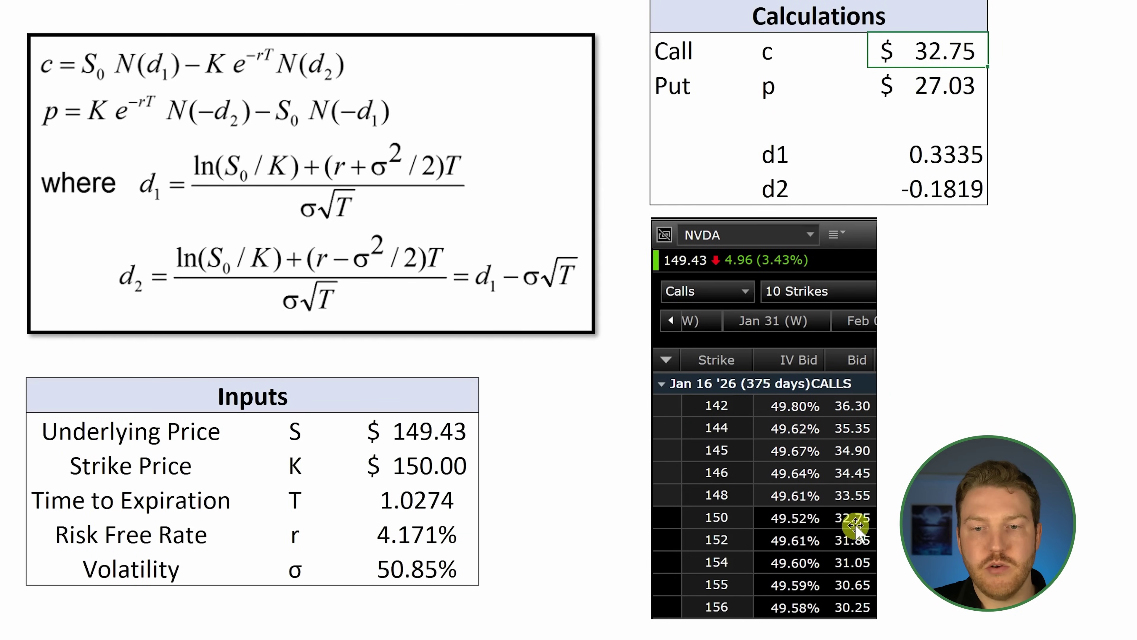
pyautogui.moveTo(667, 51); pyautogui.dragTo(968, 45)
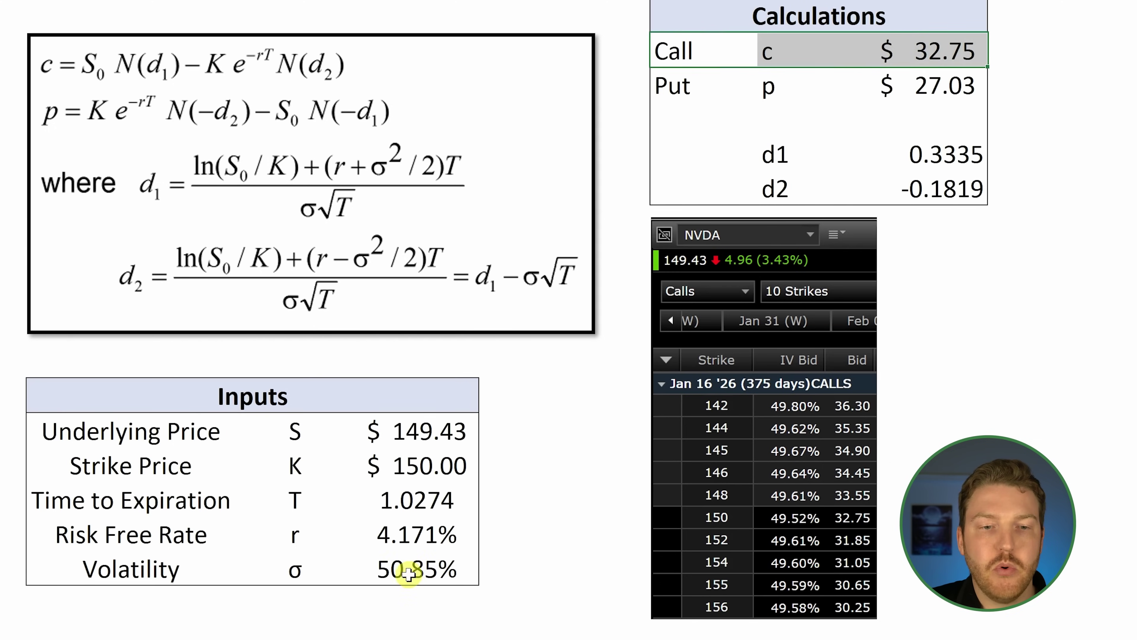
pyautogui.click(399, 578)
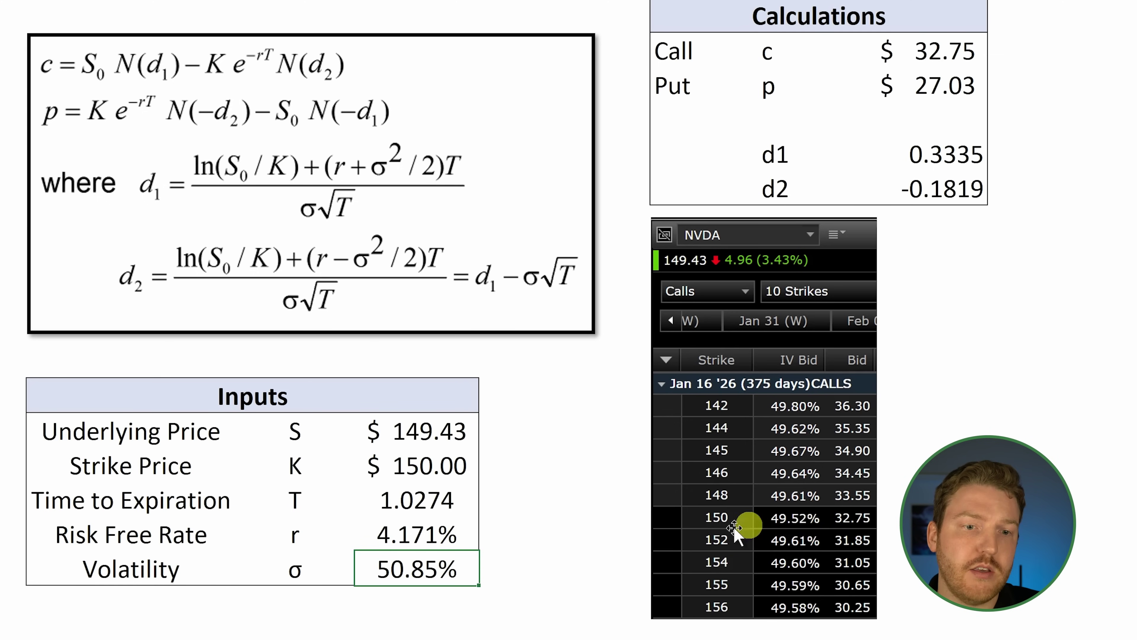
pyautogui.click(420, 495)
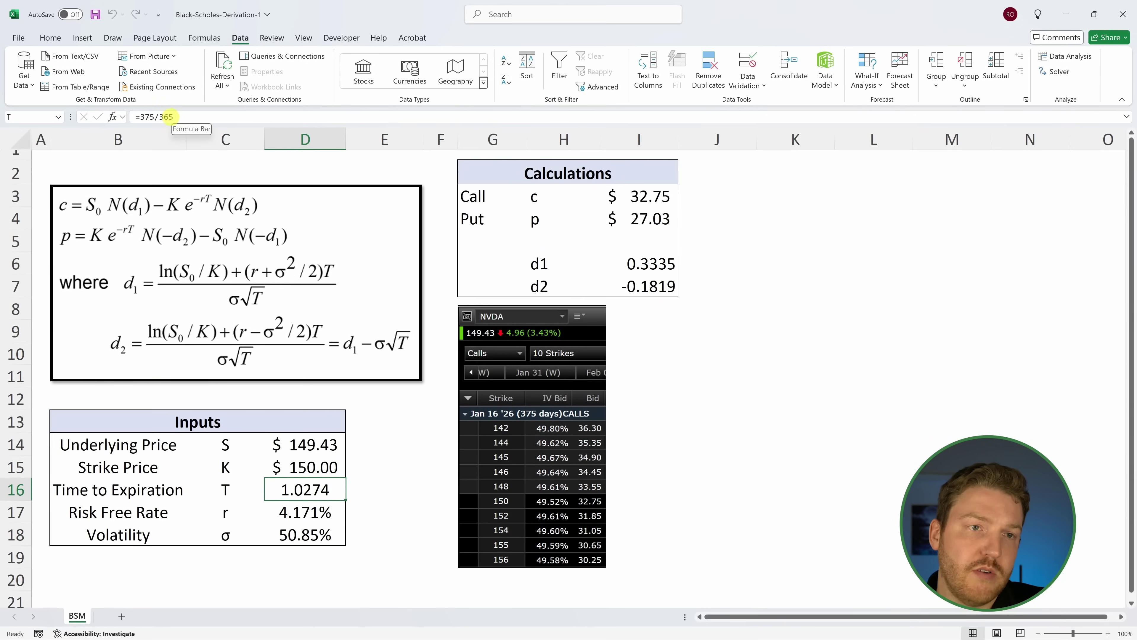
pyautogui.moveTo(160, 117); pyautogui.dragTo(177, 119)
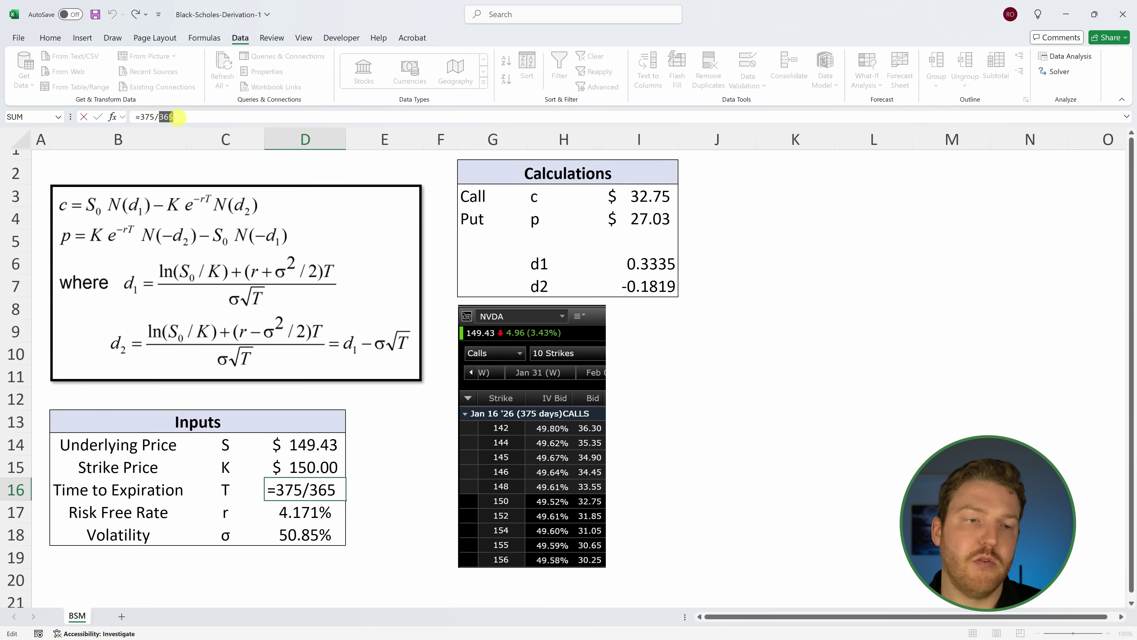
pyautogui.press('Return')
pyautogui.click(318, 513)
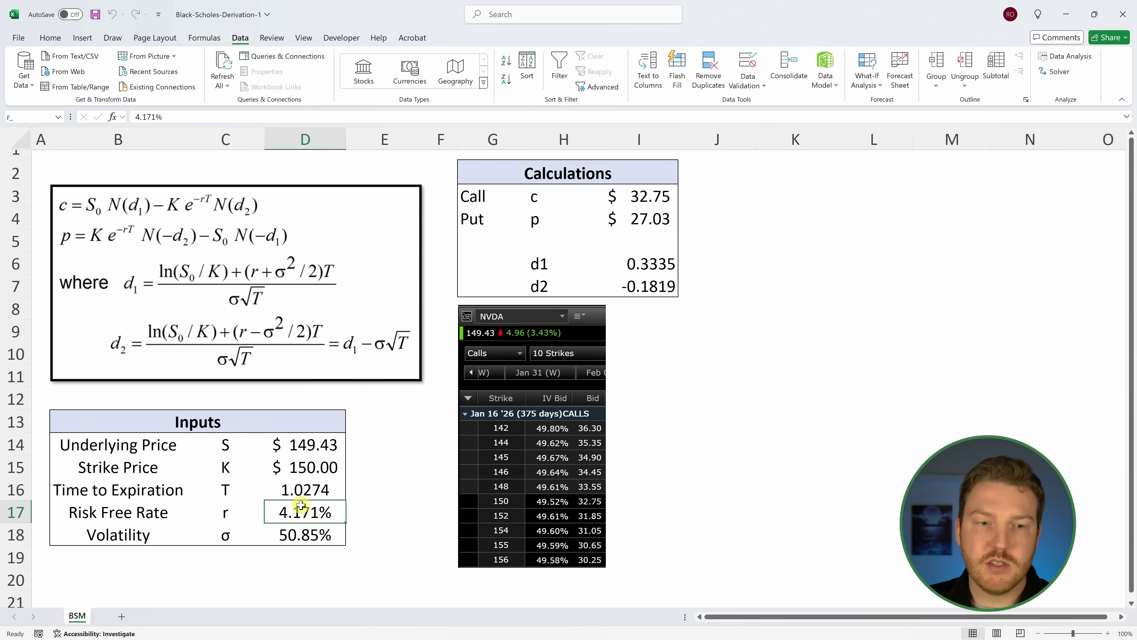
pyautogui.click(318, 544)
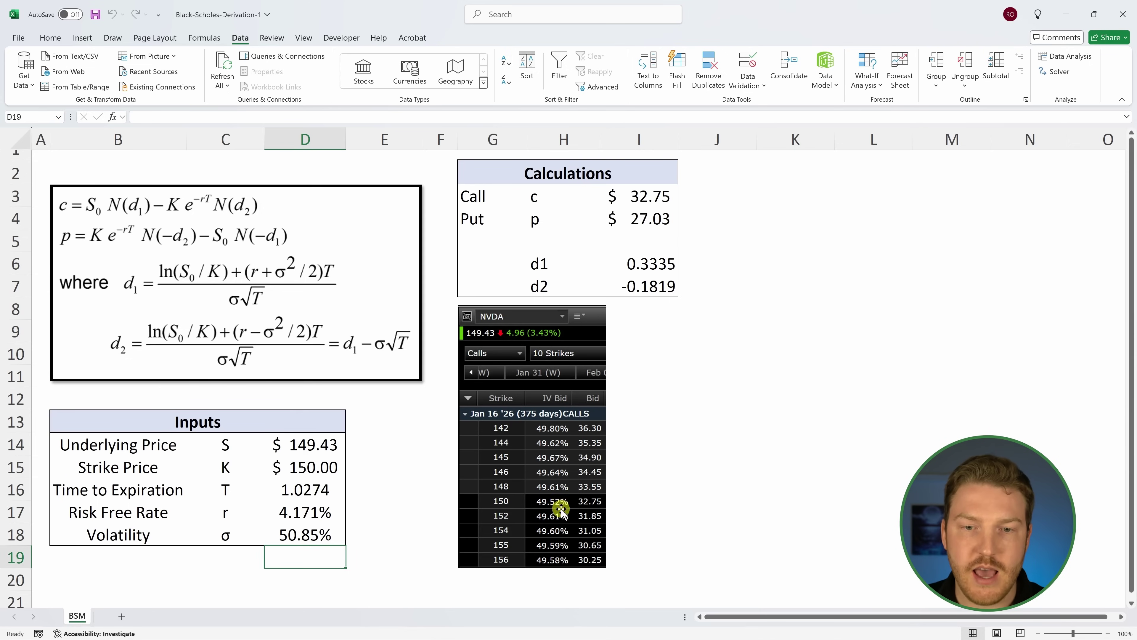